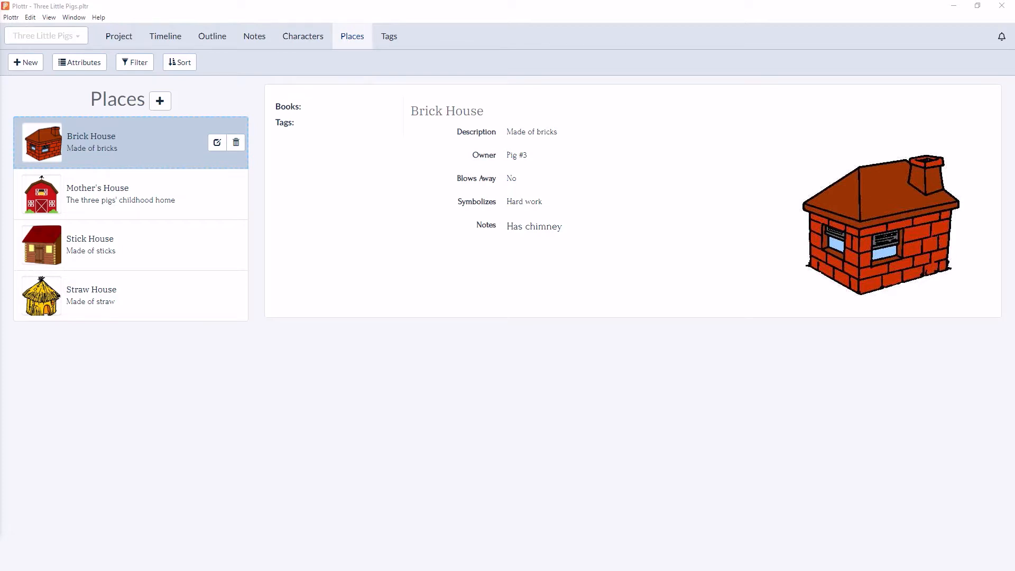
- Review the custom attributes for places and the matching Owner, Blows Away and Symbolizes fields of Brick House
left_click(77, 63)
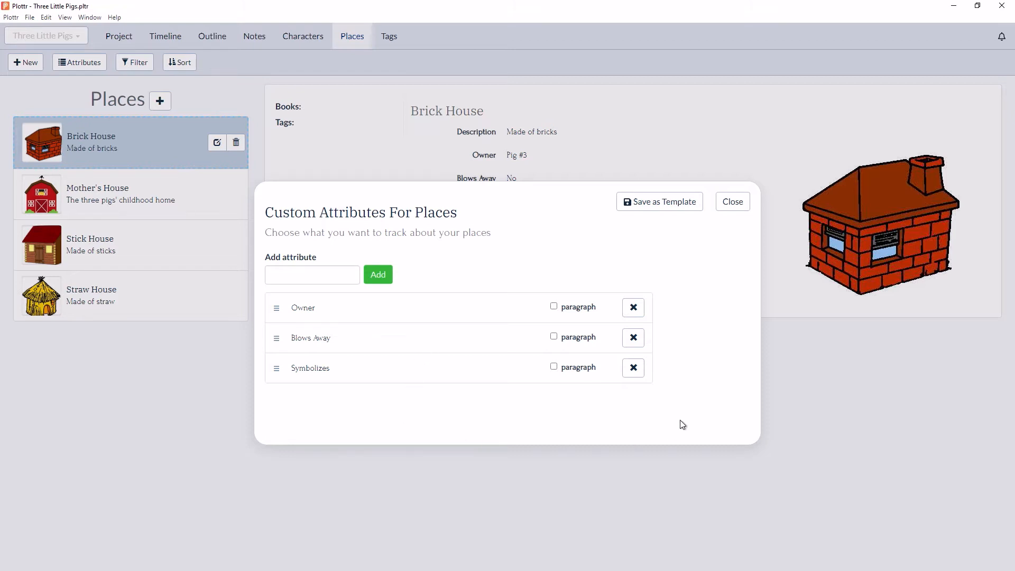
left_click(734, 203)
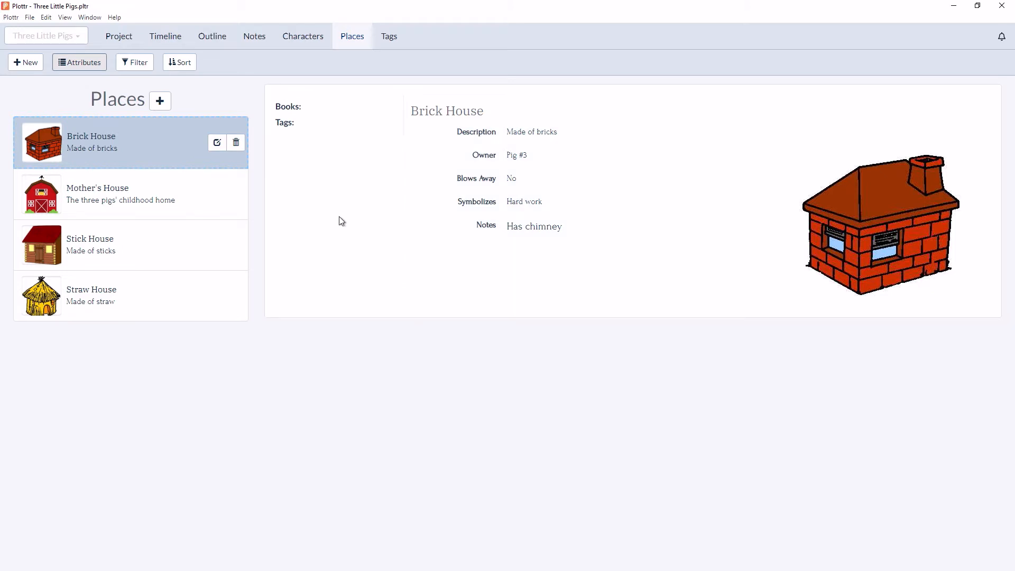
left_click(443, 218)
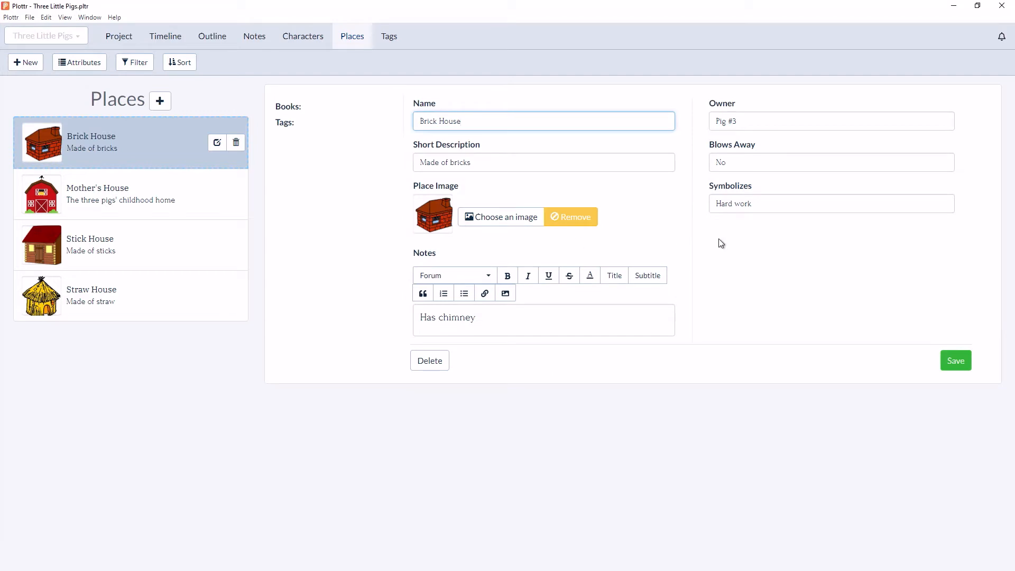
left_click(763, 121)
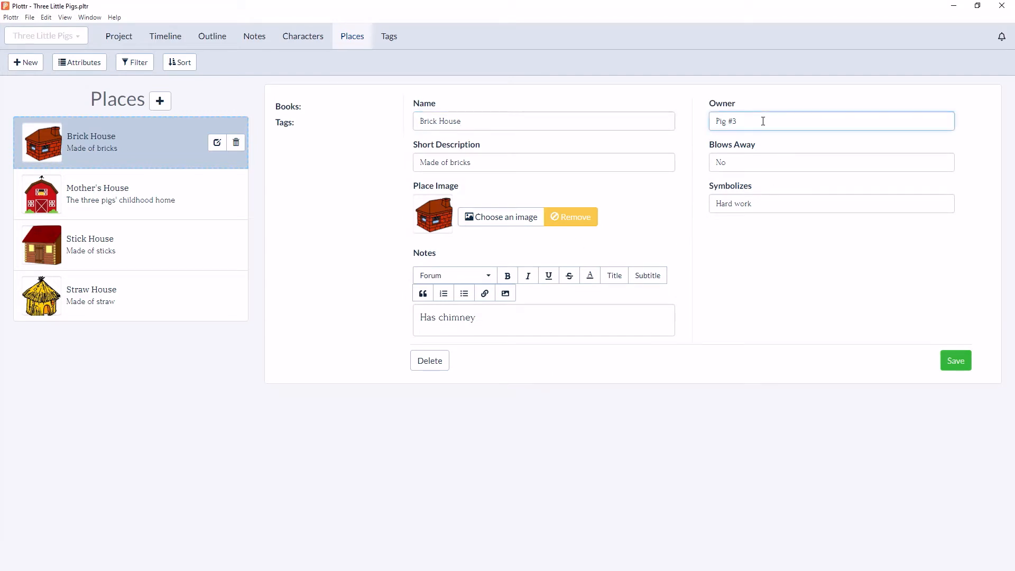
left_click(752, 161)
left_click(769, 209)
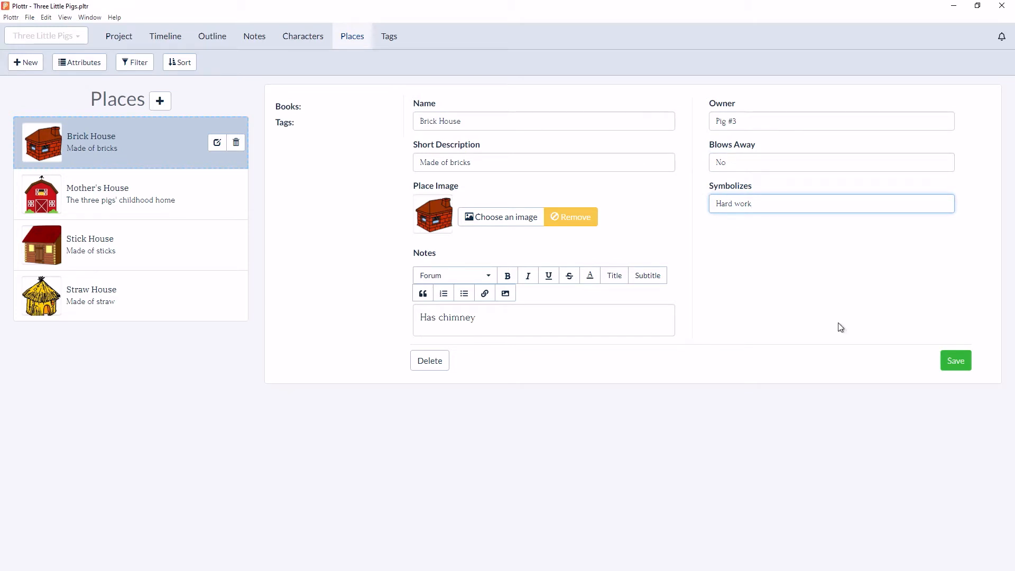
left_click(966, 362)
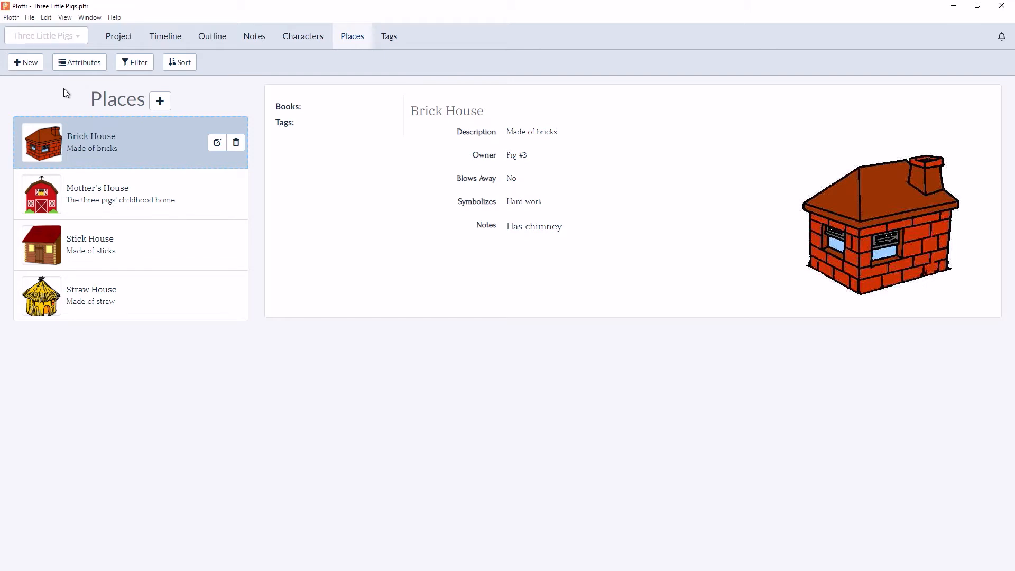
- Add a custom attribute named "Location" for places
left_click(84, 63)
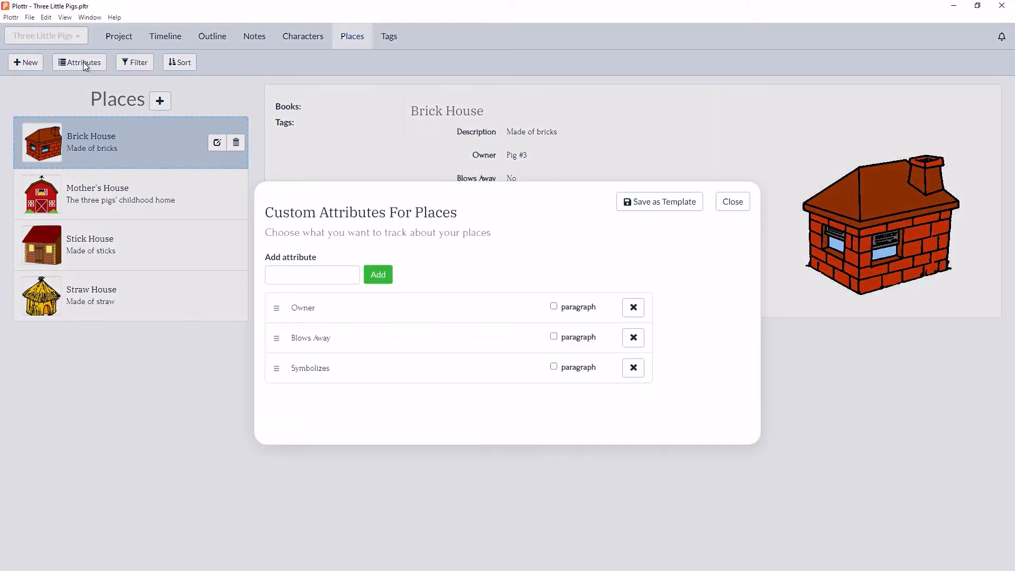
left_click(300, 279)
type("Location")
key("Return")
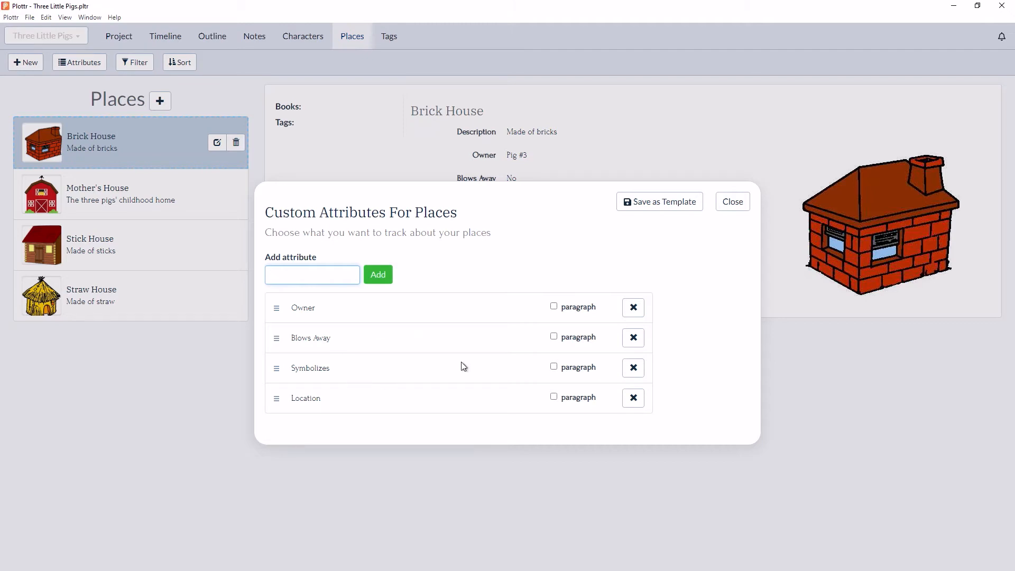
left_click(735, 206)
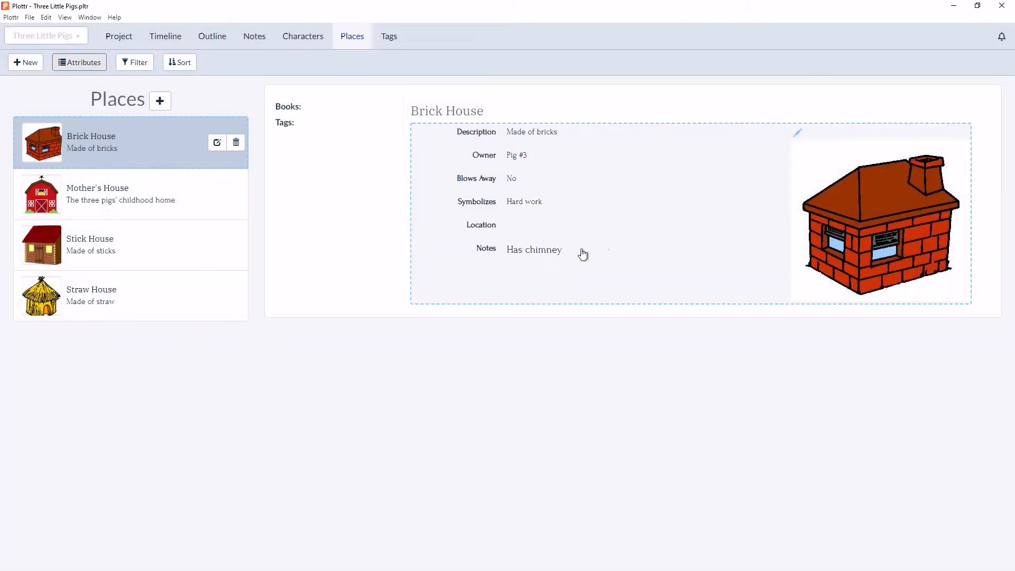
- Set the Location of Brick House to "NE corner of the woods" and save the place
left_click(444, 266)
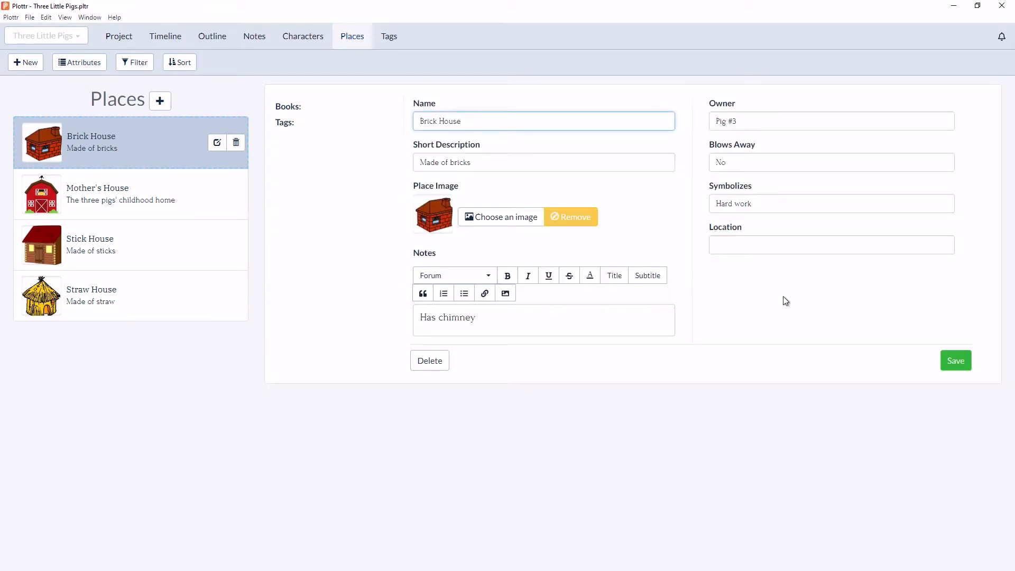
left_click(765, 247)
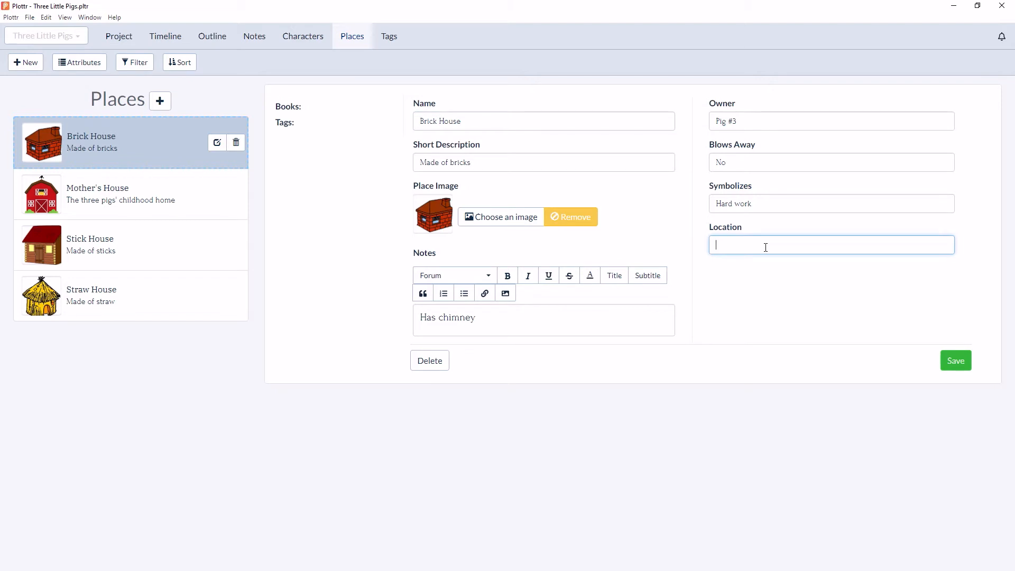
type("NE corner of the woods")
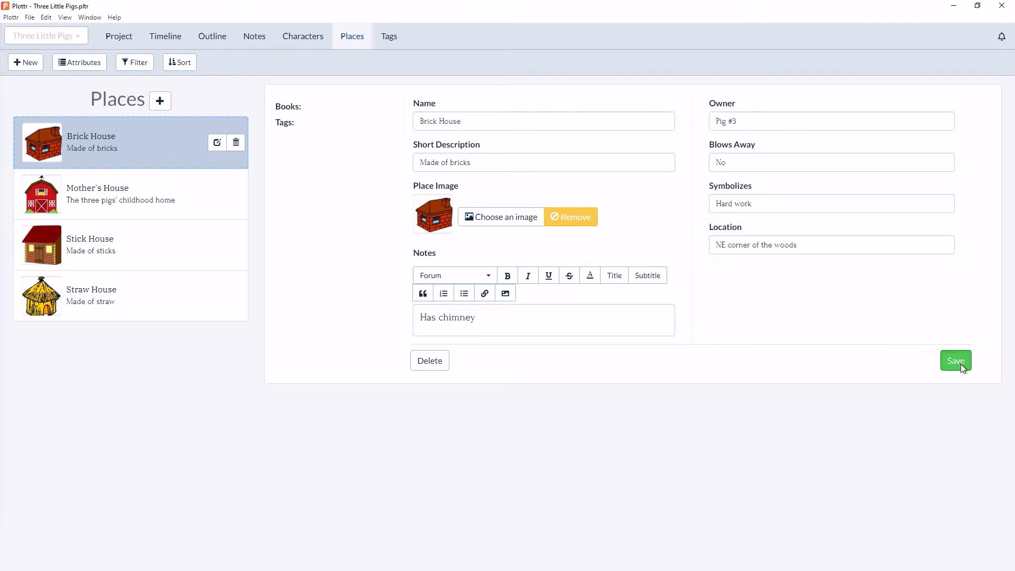
left_click(960, 364)
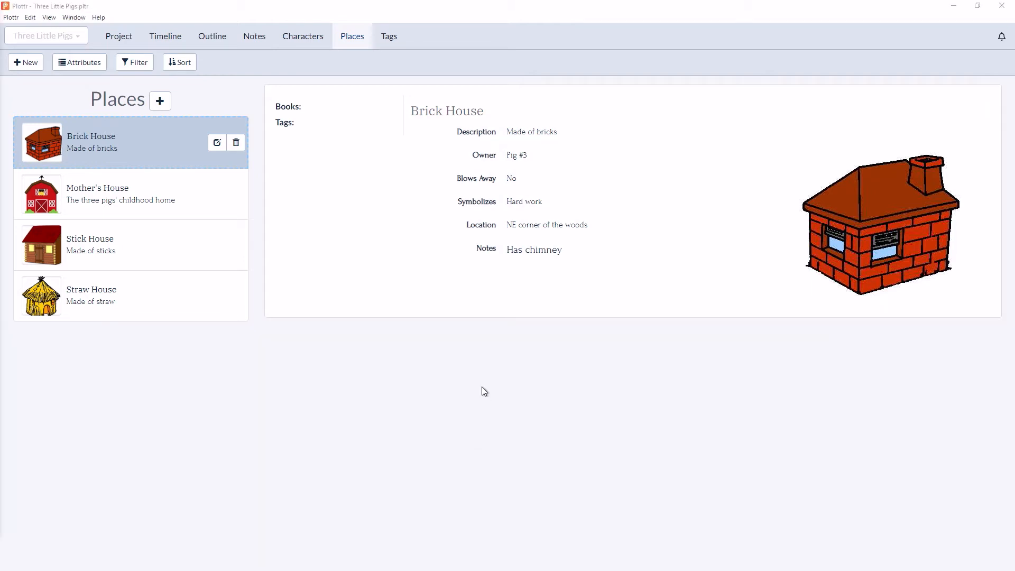
- Compare Brick House's single-line attribute fields with its formatted Notes field in the edit form
left_click(446, 280)
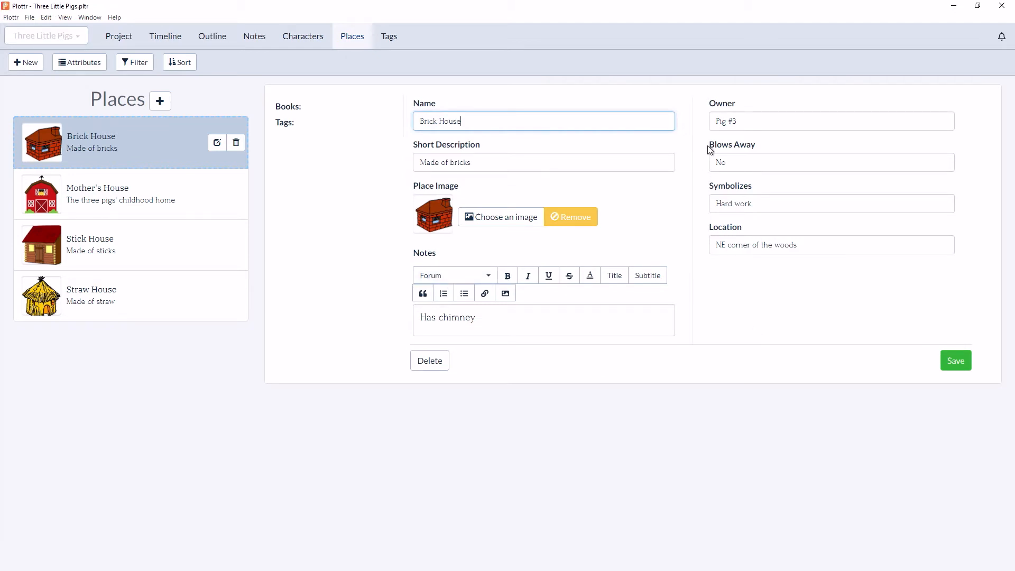
left_click(700, 165)
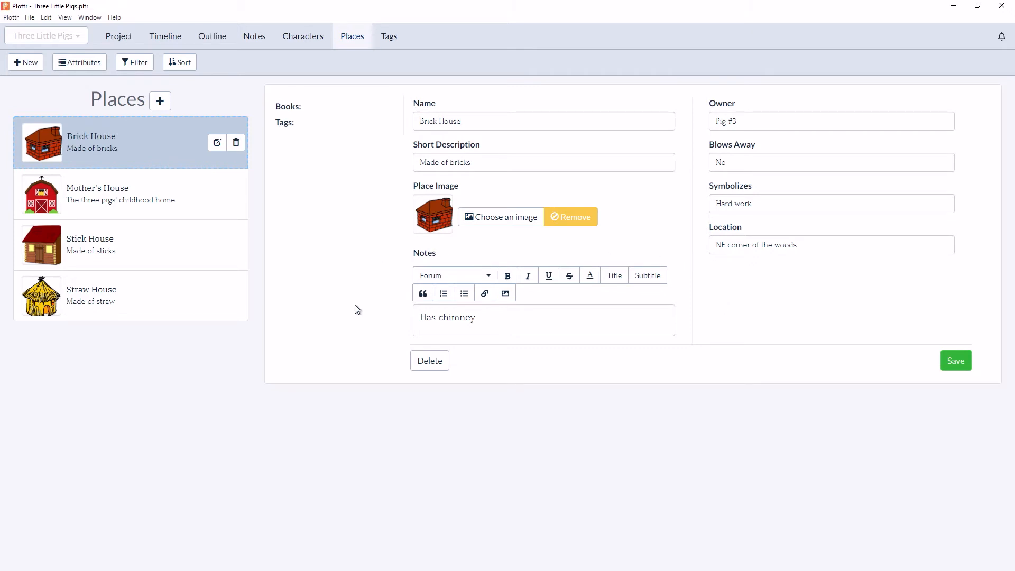
left_click(488, 325)
left_click(943, 365)
- Turn on the paragraph option for the Location attribute of places
left_click(88, 63)
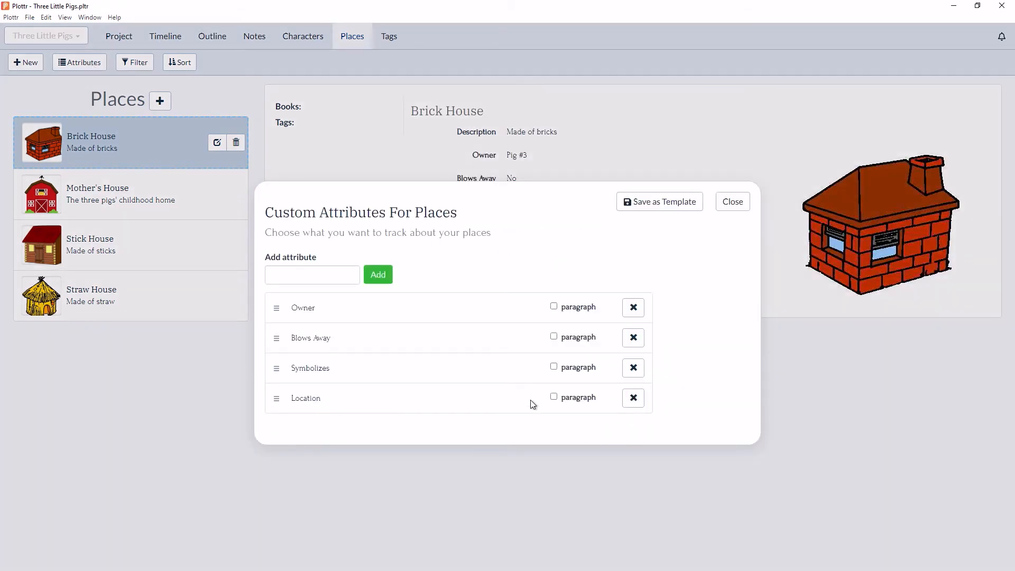
left_click(554, 398)
left_click(732, 202)
- Make the Location text "NE corner of the woods" bold in the Brick House details
left_click(700, 226)
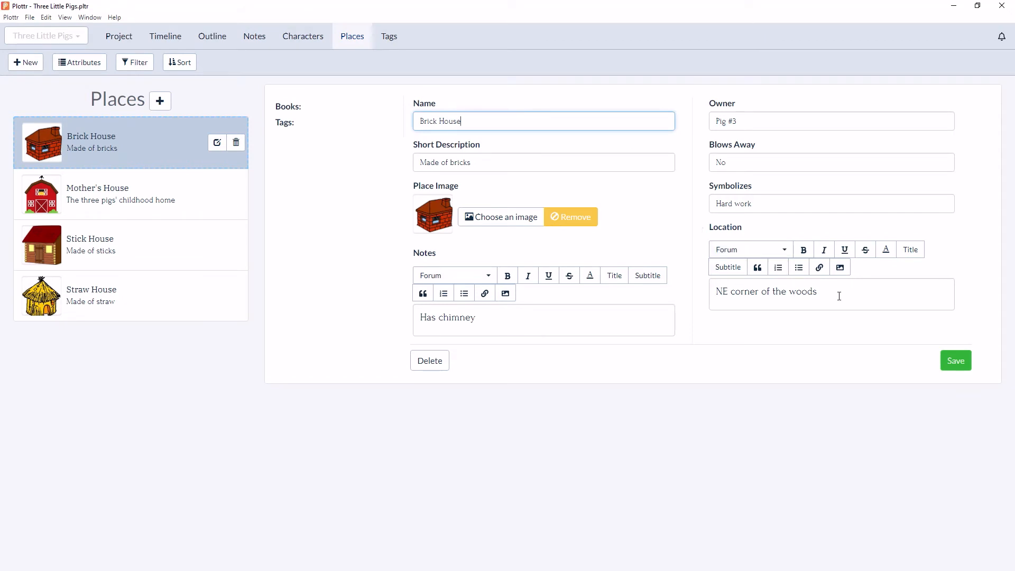
left_click_drag(839, 296, 691, 297)
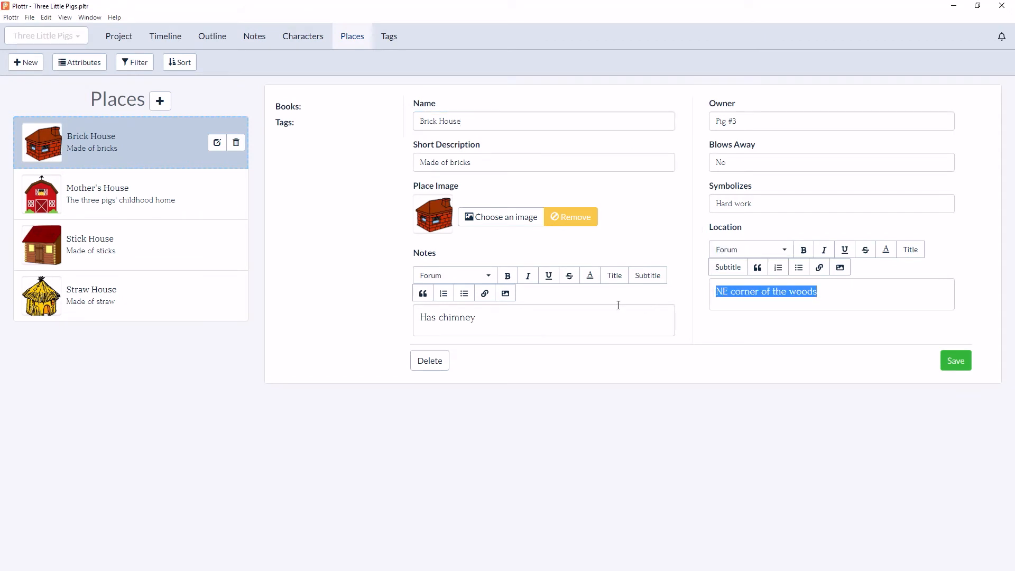
left_click(804, 250)
left_click(813, 336)
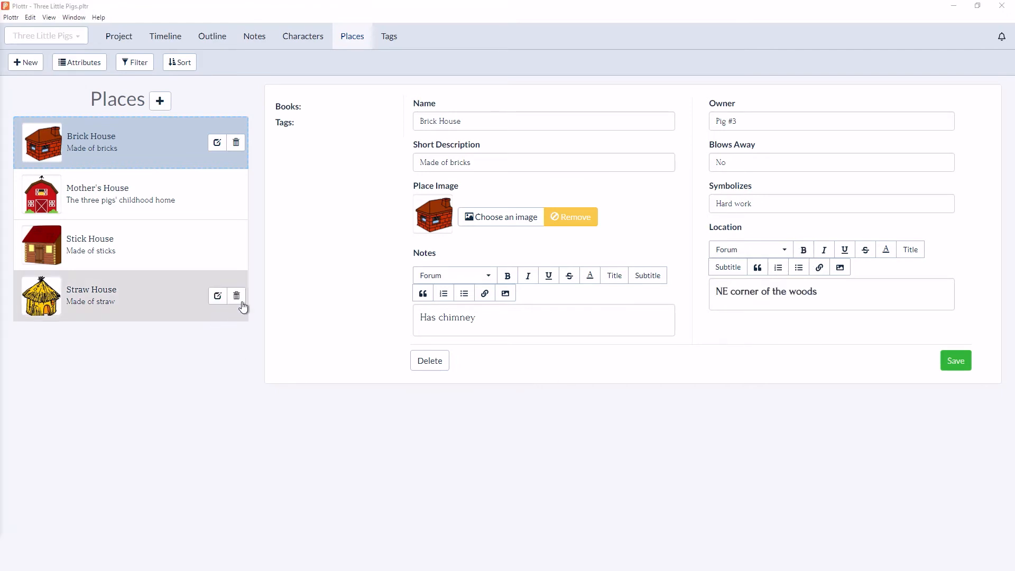
- Turn off the paragraph option for the Location attribute of places
left_click(101, 68)
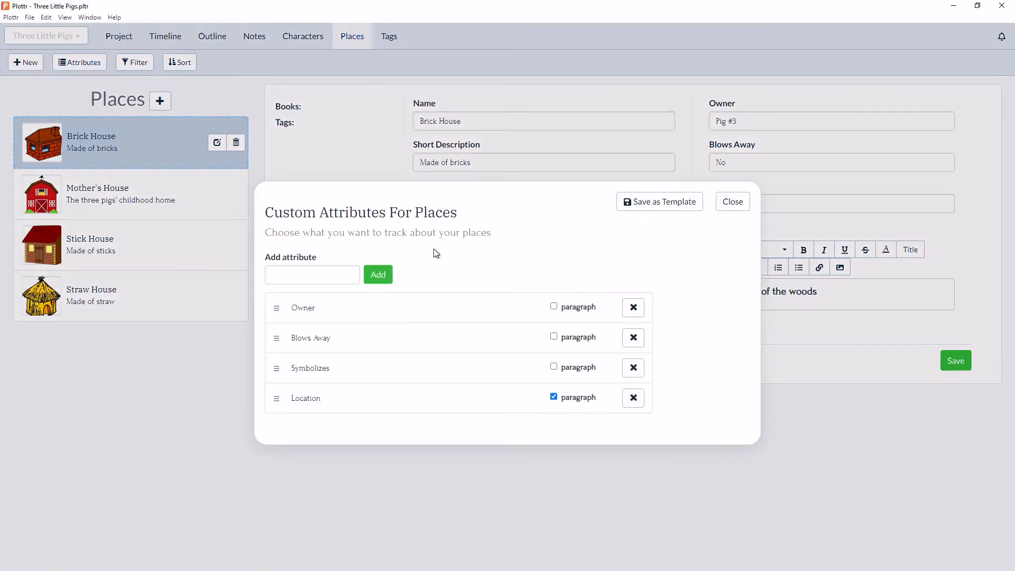
left_click(554, 397)
left_click(733, 201)
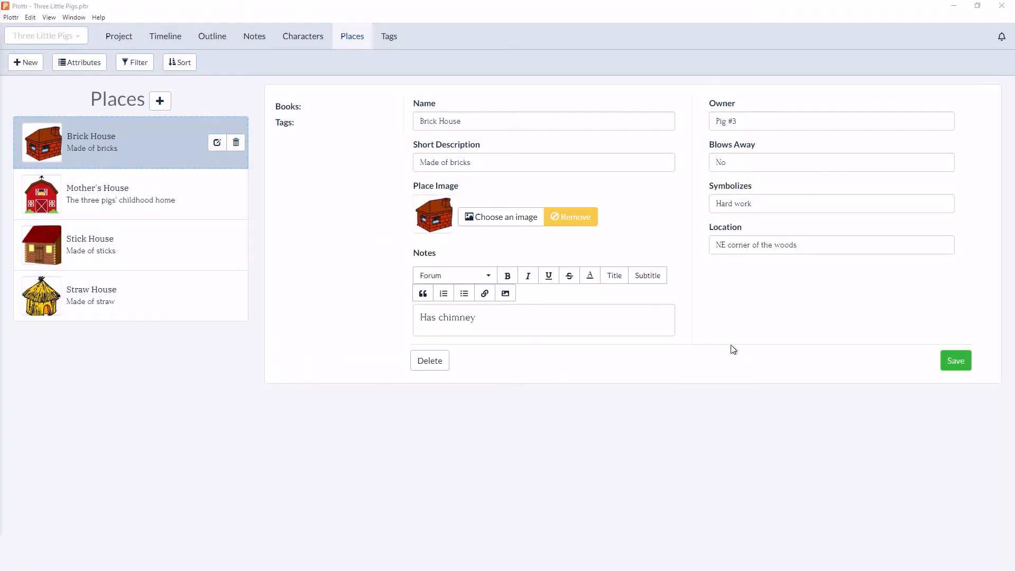
- Delete the Location attribute from the custom attributes for places
left_click(93, 67)
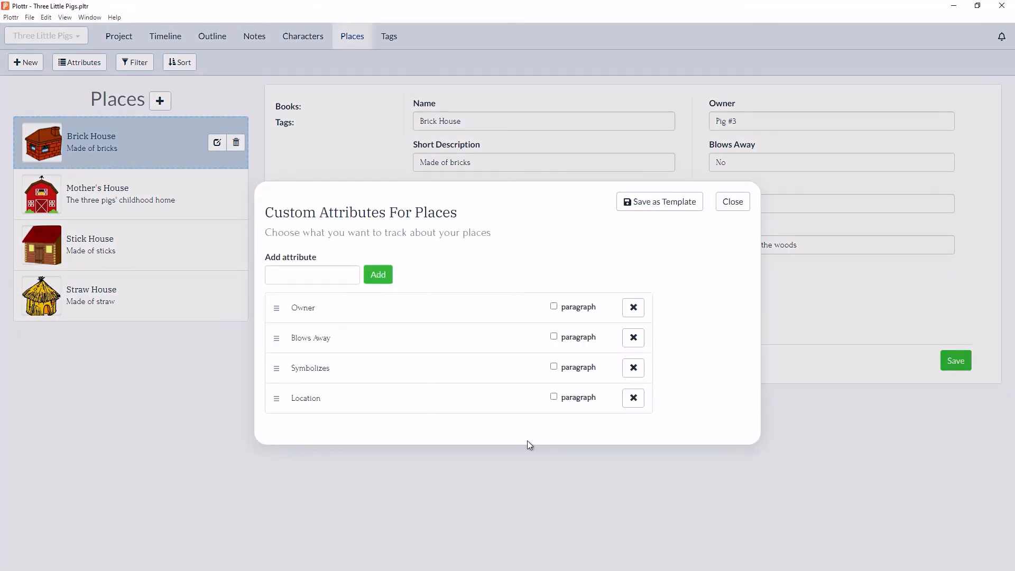
left_click(634, 398)
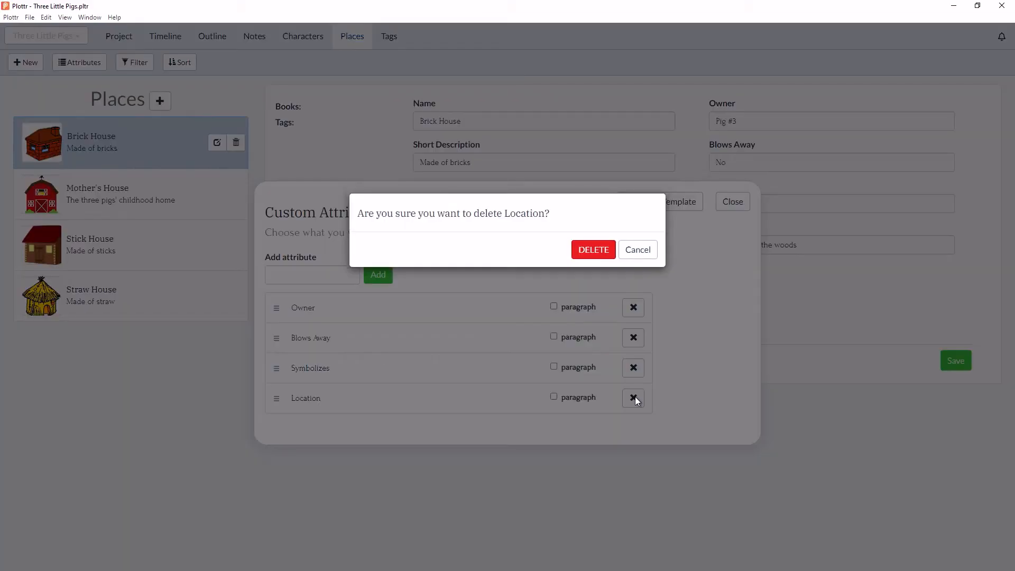
left_click(600, 250)
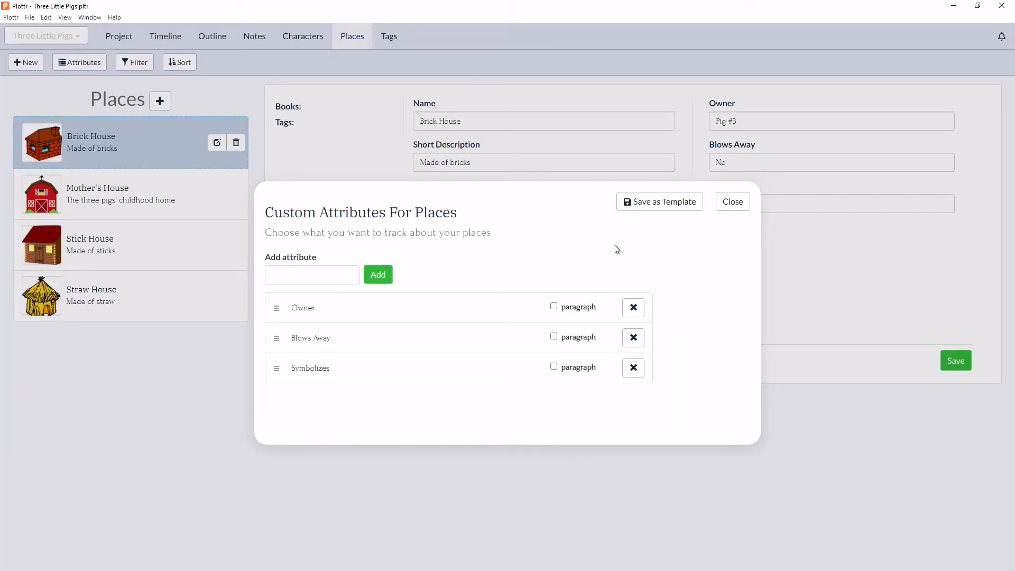
left_click(734, 204)
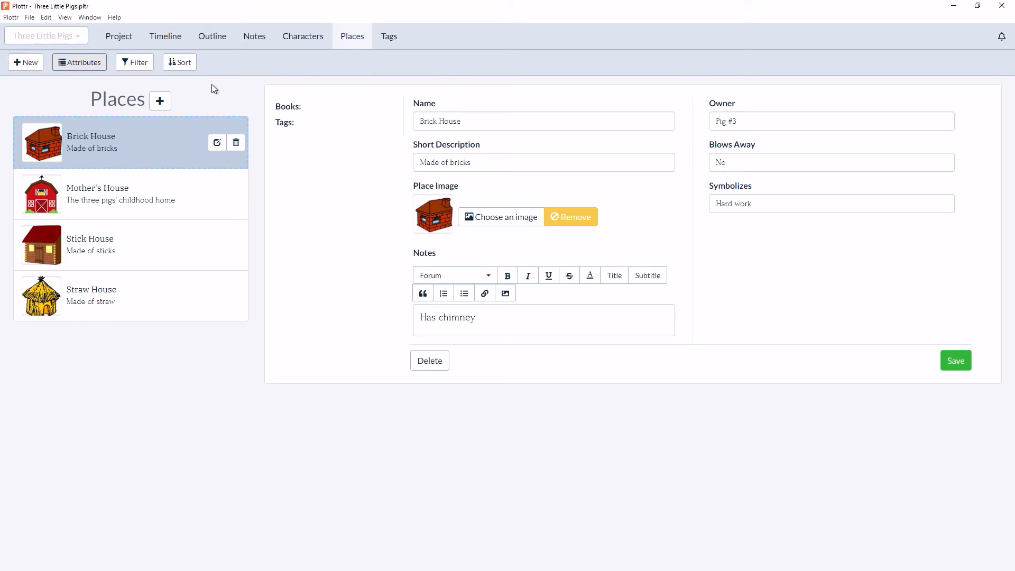
- Add the "Location" attribute to the places again and save Brick House
left_click(87, 65)
left_click(349, 280)
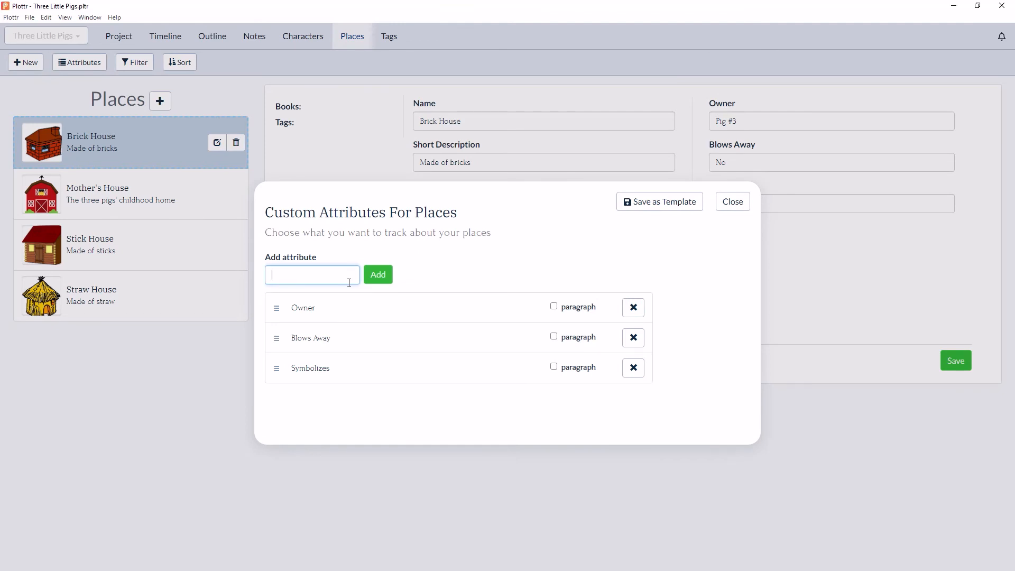
type("Location")
key("Return")
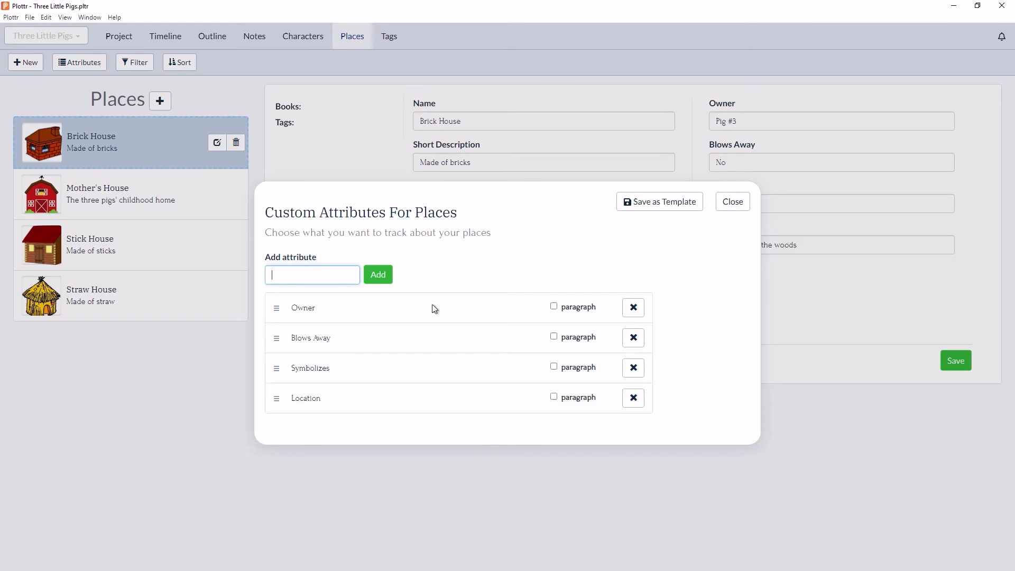
left_click(732, 202)
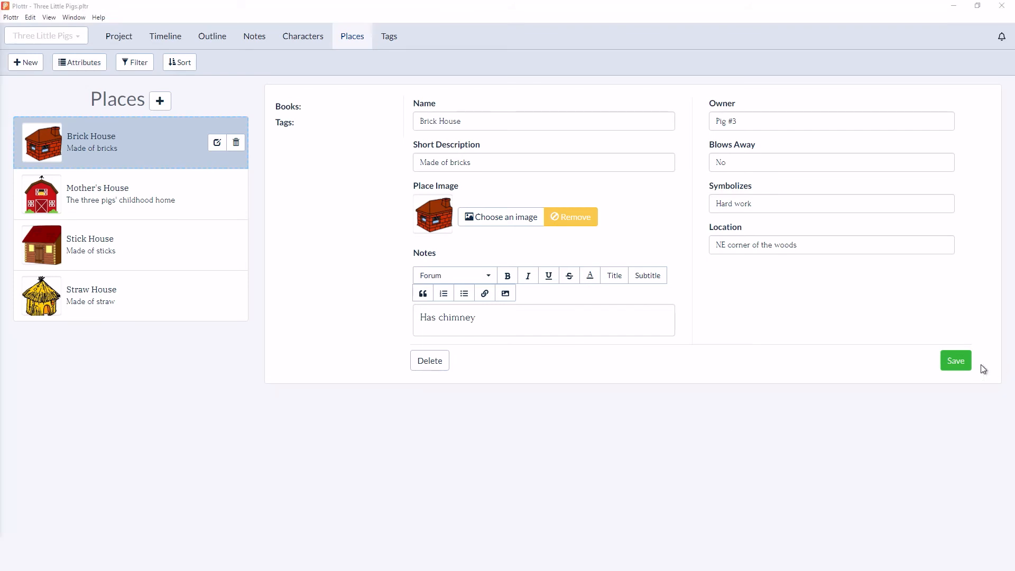
left_click(963, 361)
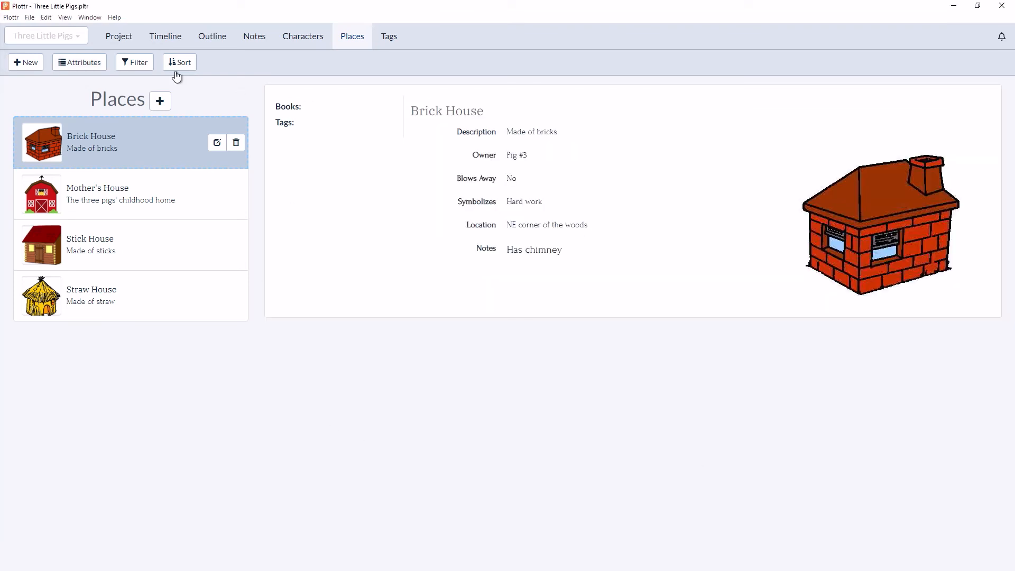
- Examine the filter options for places, including those for the Symbolizes and Location attributes
left_click(138, 63)
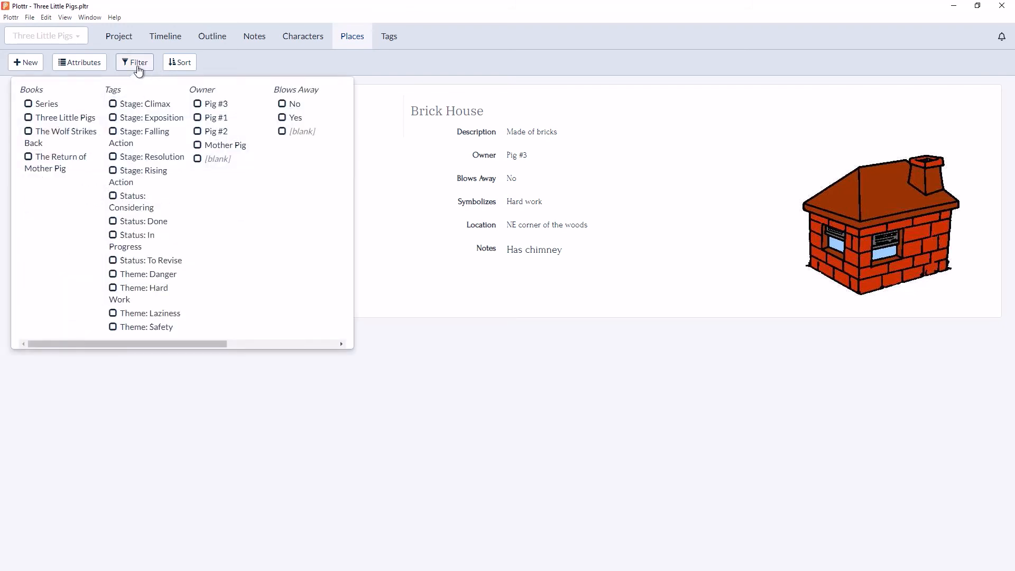
left_click_drag(155, 345, 277, 325)
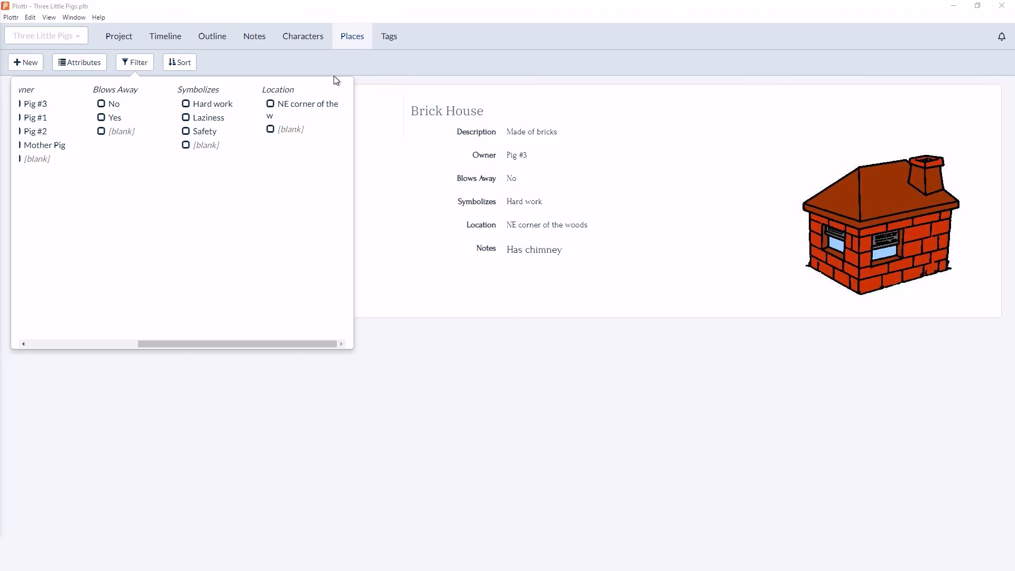
left_click(334, 76)
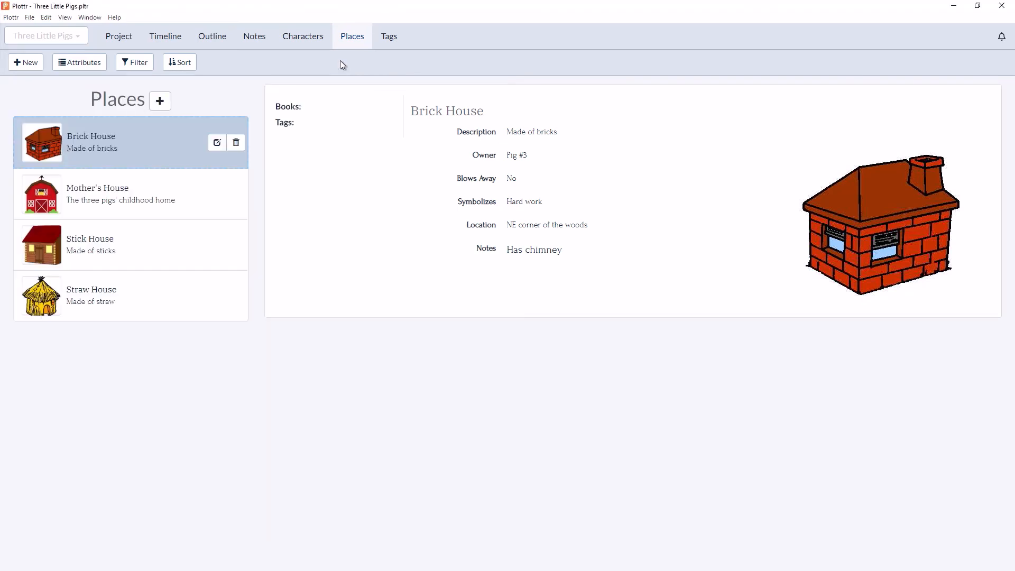